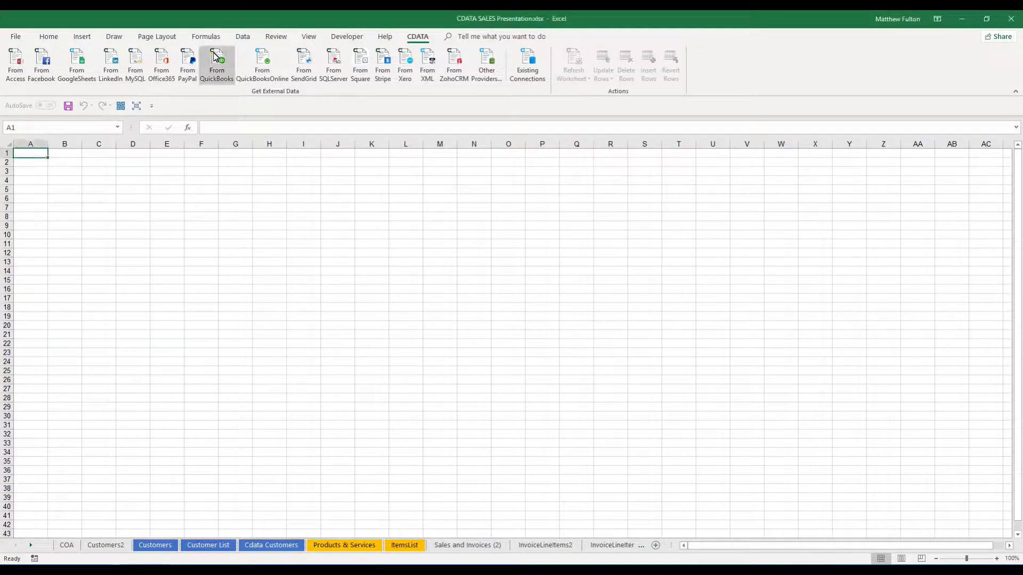
# - Launch the CData From QuickBooks import from the CDATA ribbon tab
pyautogui.click(218, 61)
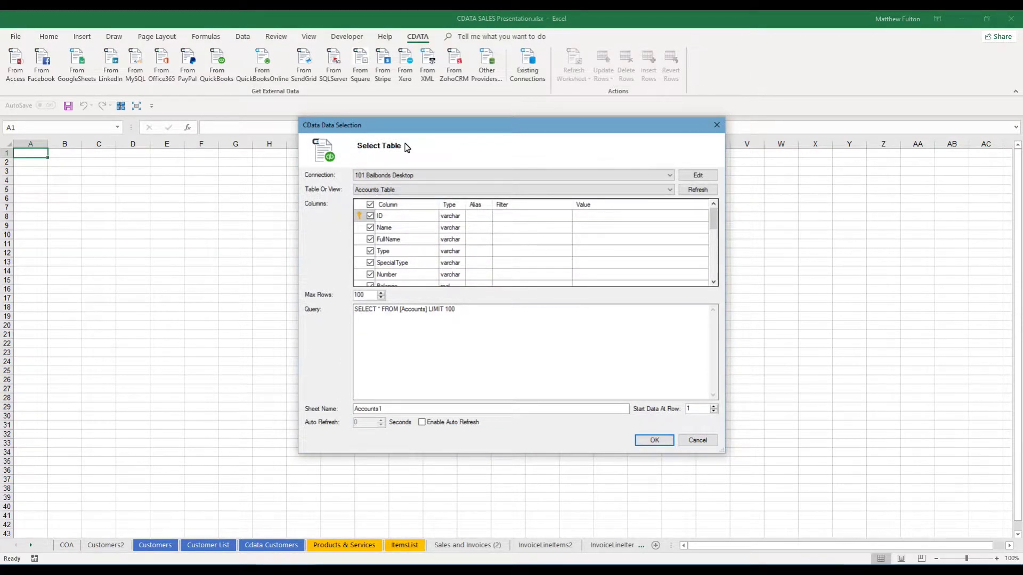
# - Choose <new> in the Connection list to open the Connection Wizard
pyautogui.click(670, 176)
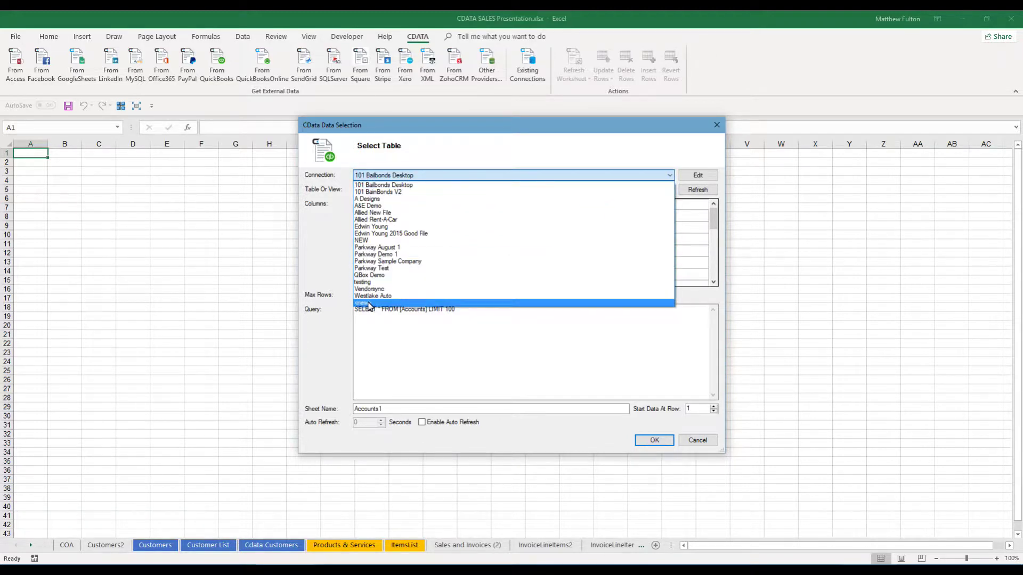
pyautogui.click(368, 304)
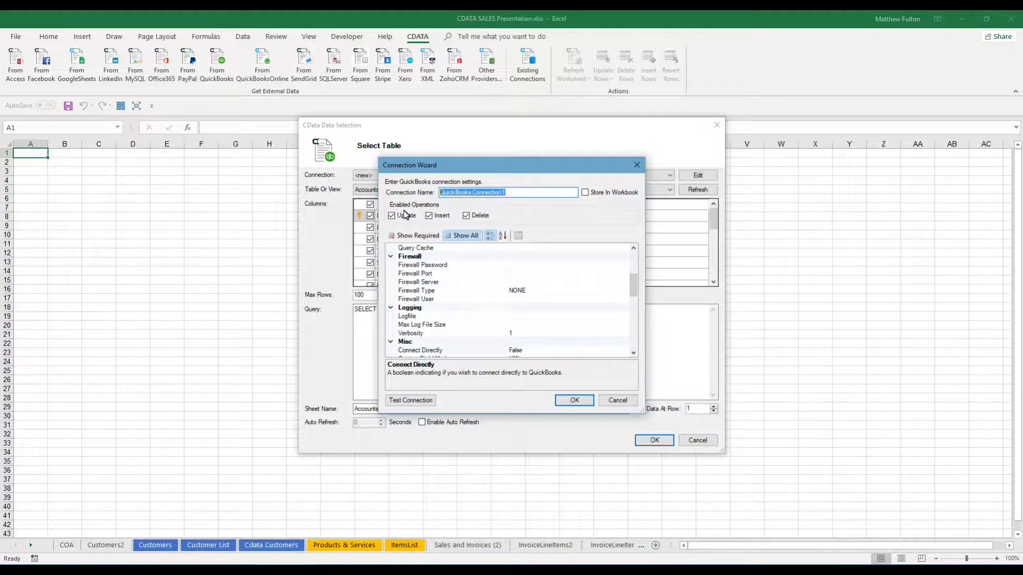
# - Enter 'QB Demo' as the Connection Name
pyautogui.write('QB Demo')
pyautogui.press('Tab')
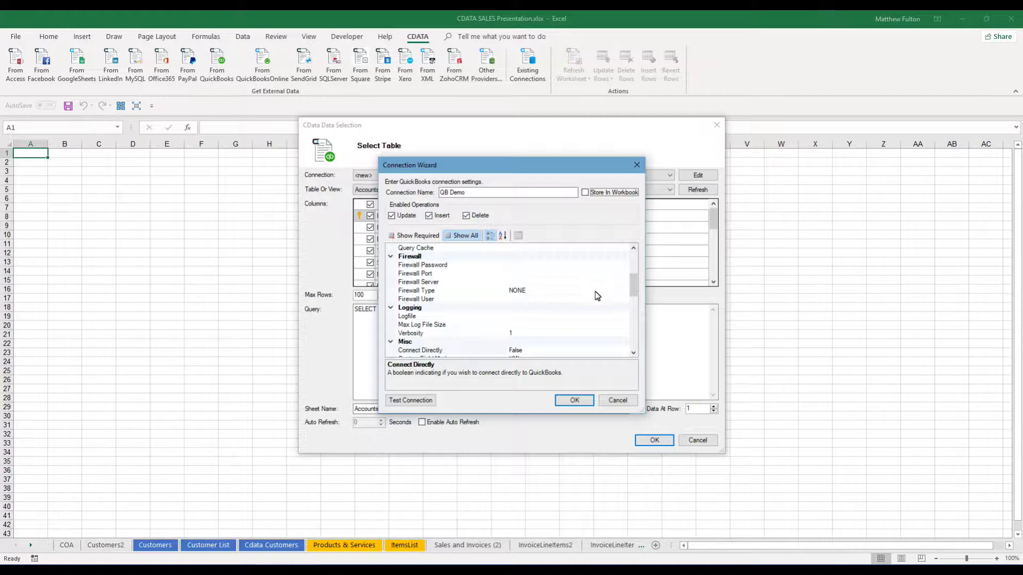
pyautogui.moveTo(631, 289); pyautogui.dragTo(633, 259)
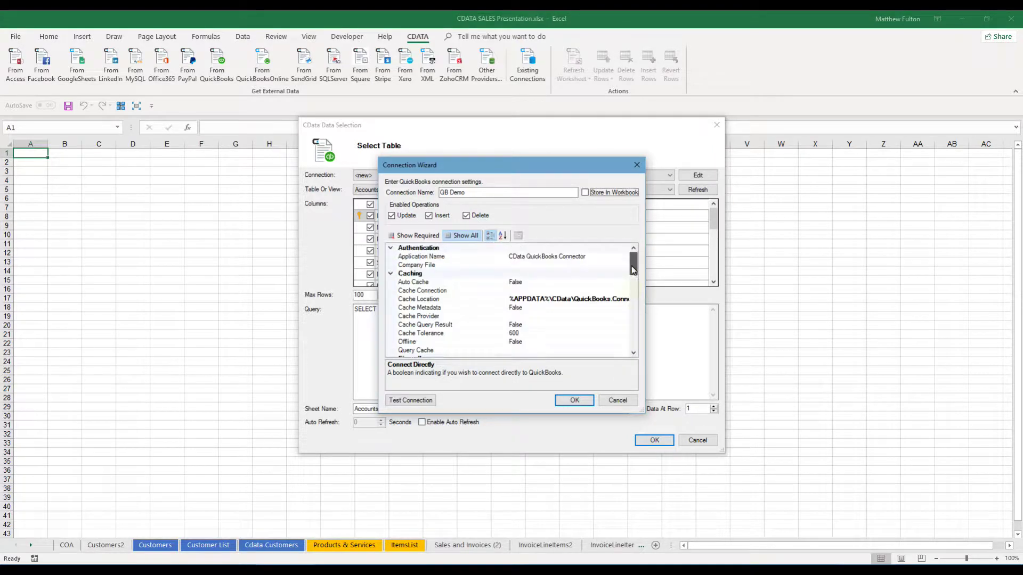
pyautogui.click(521, 265)
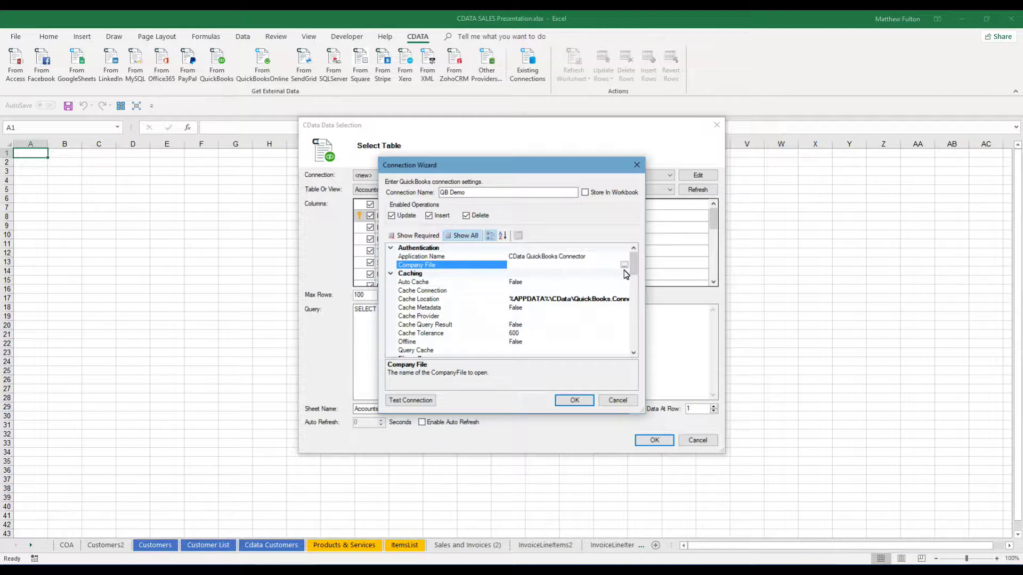
pyautogui.moveTo(634, 264); pyautogui.dragTo(635, 278)
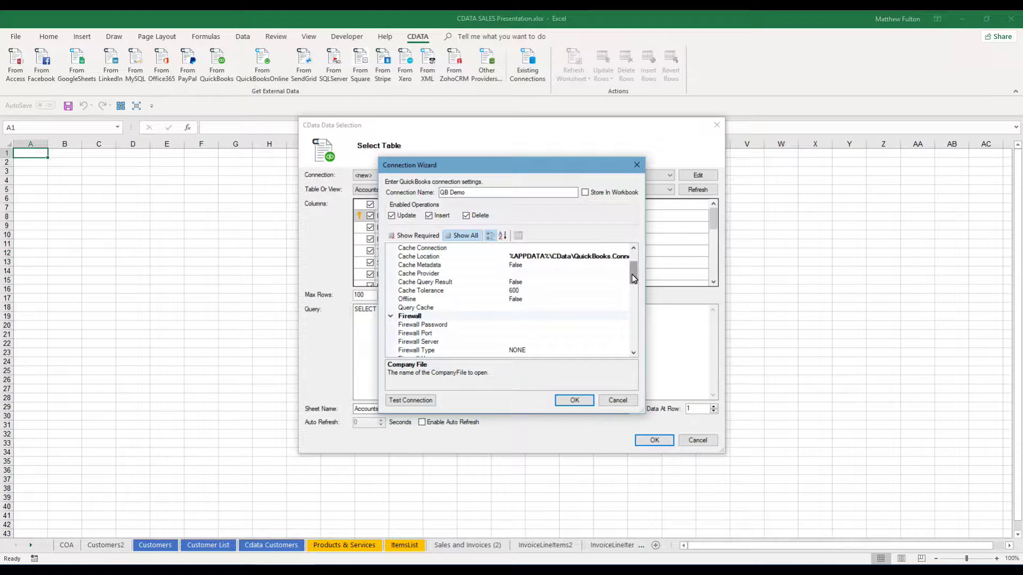
pyautogui.moveTo(634, 278); pyautogui.dragTo(633, 297)
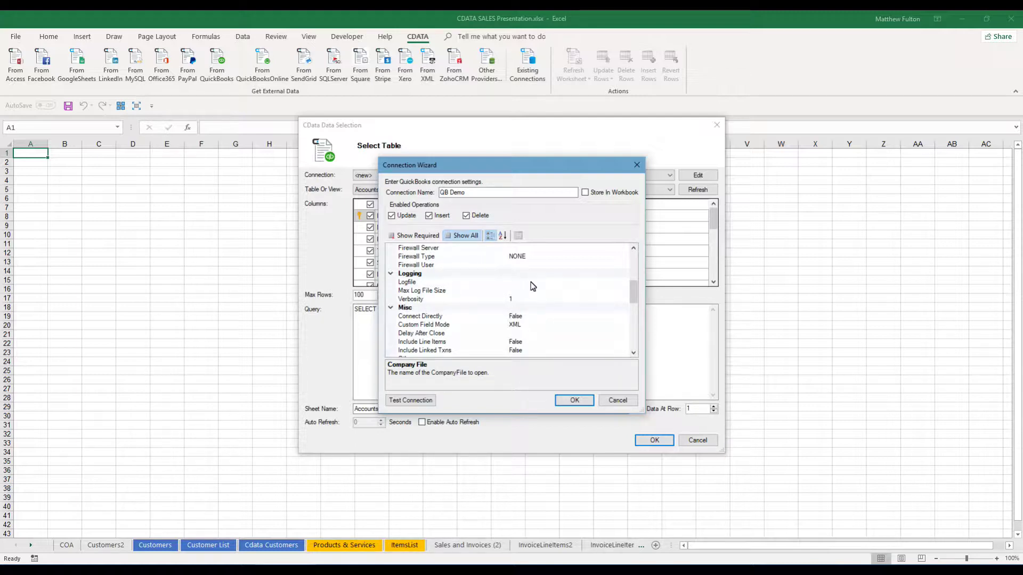
# - Keep Custom Field Mode at XML and switch Include Line Items to True
pyautogui.moveTo(635, 292); pyautogui.dragTo(636, 304)
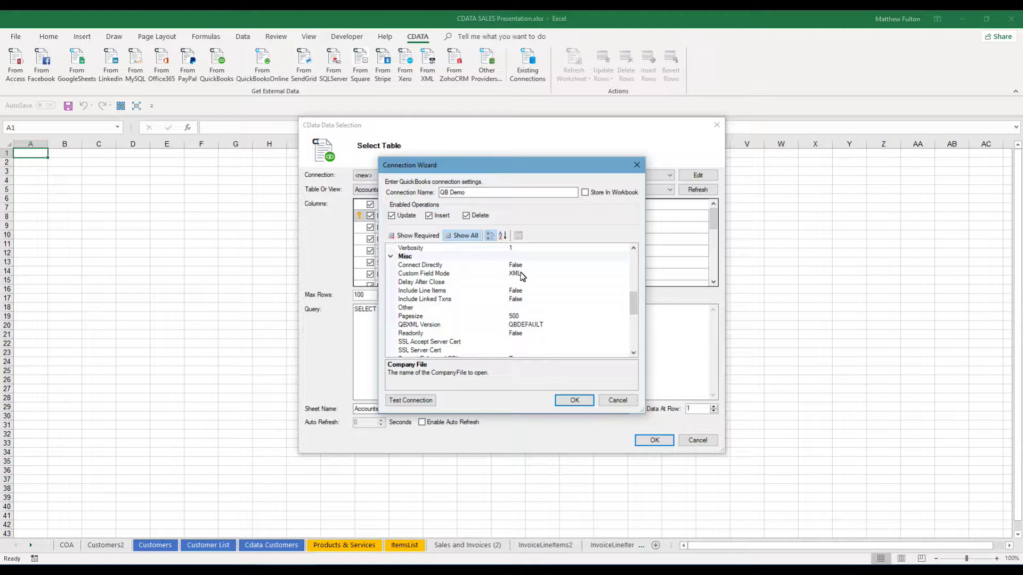
pyautogui.click(522, 276)
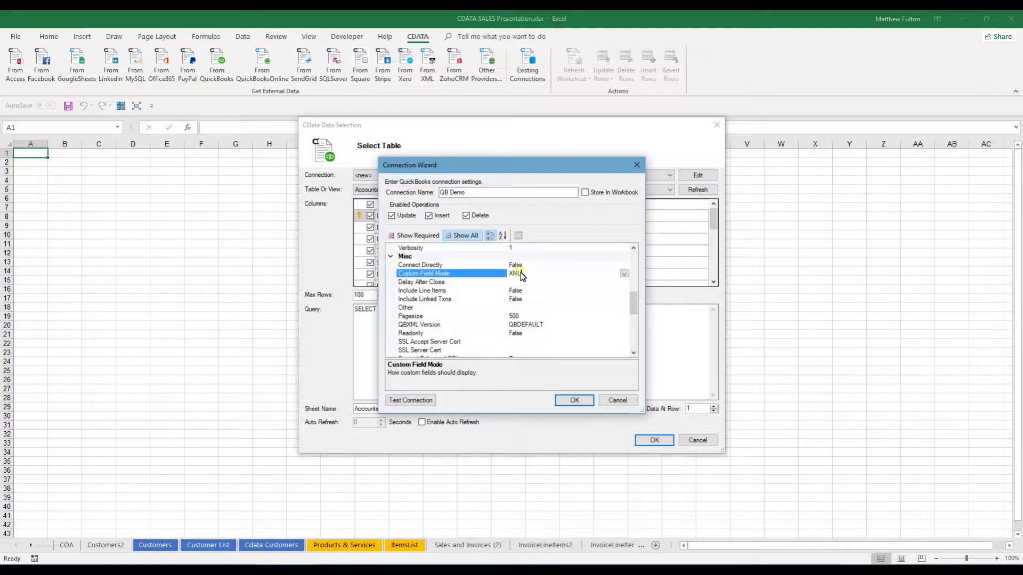
pyautogui.click(624, 274)
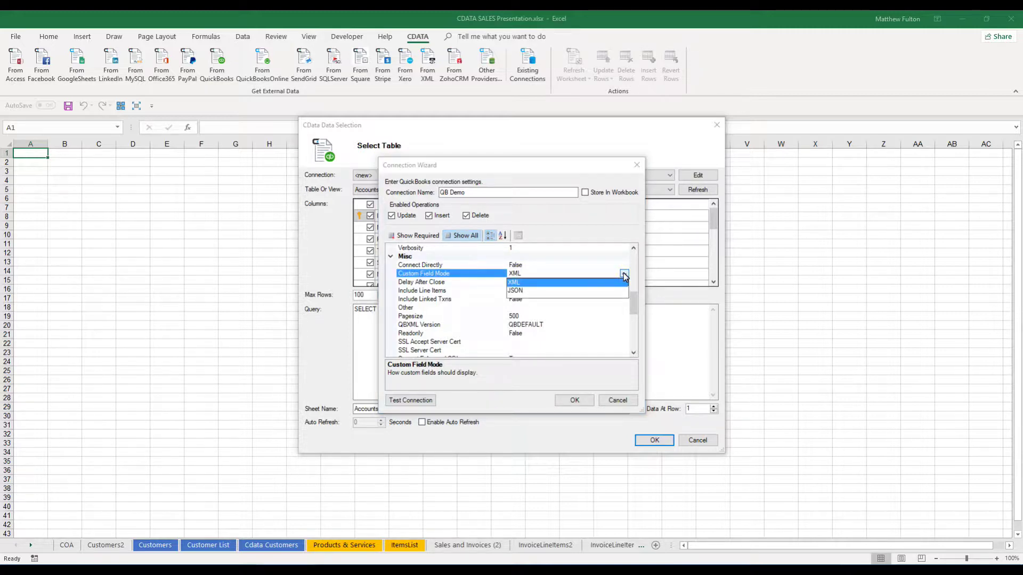
pyautogui.click(624, 274)
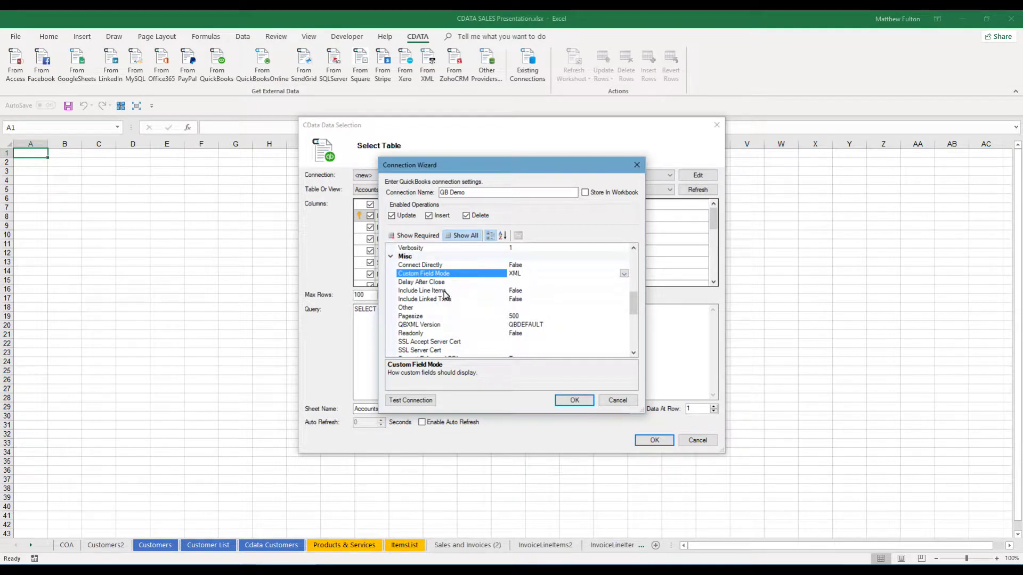
pyautogui.click(509, 292)
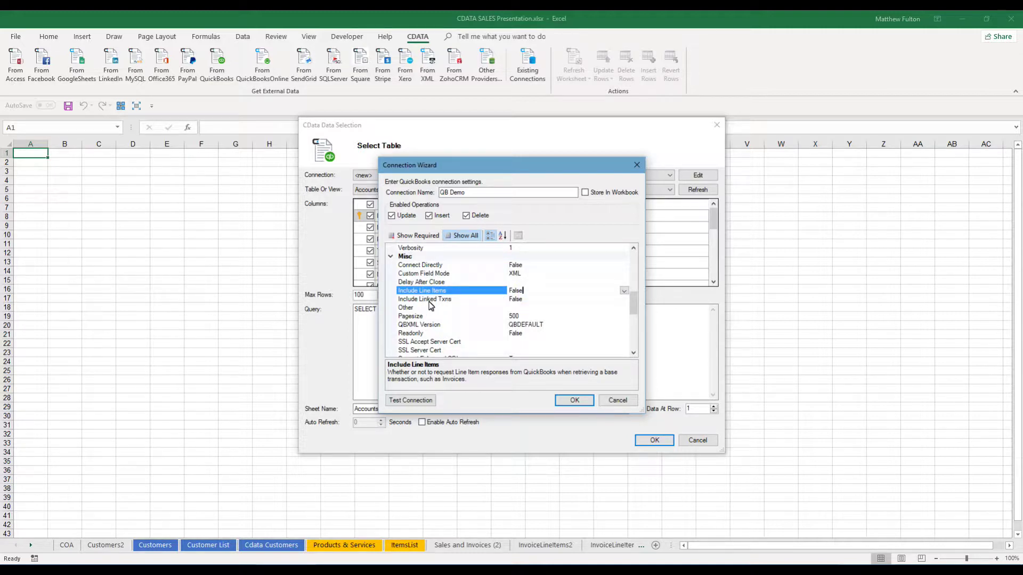
pyautogui.click(624, 291)
pyautogui.click(515, 302)
# - Leave the QBXML Version property at QBDEFAULT
pyautogui.click(545, 326)
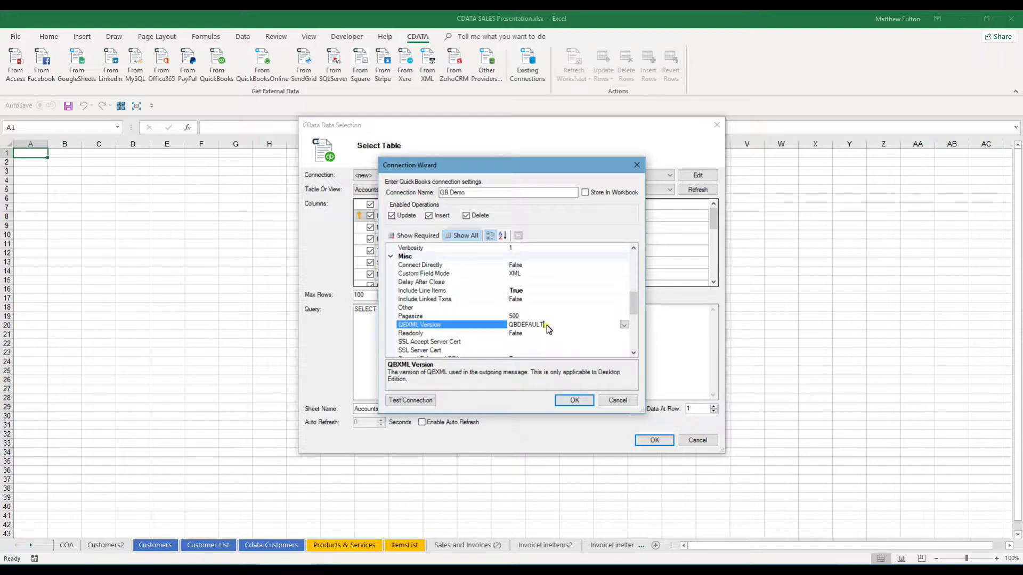
pyautogui.click(625, 326)
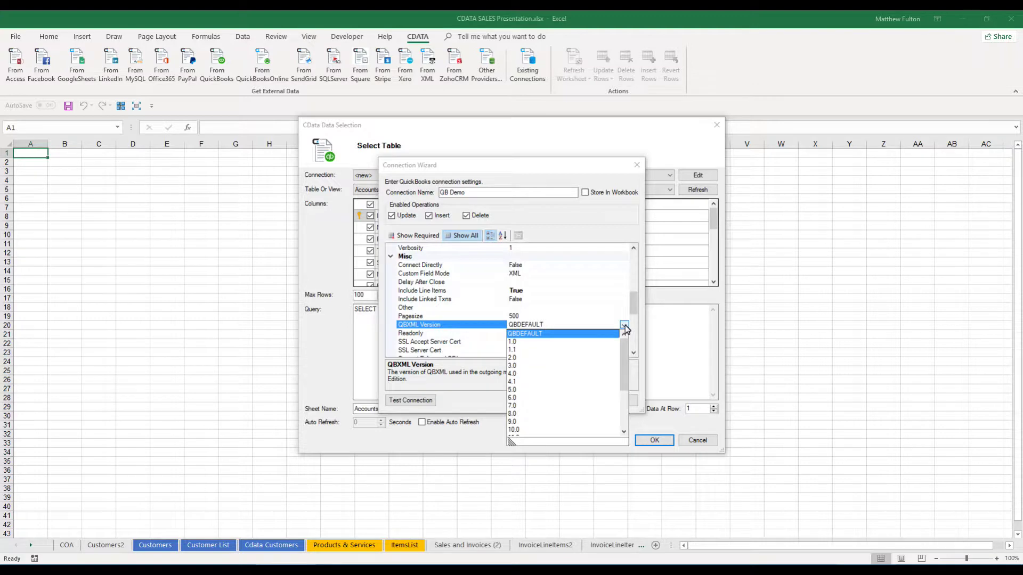
pyautogui.click(624, 327)
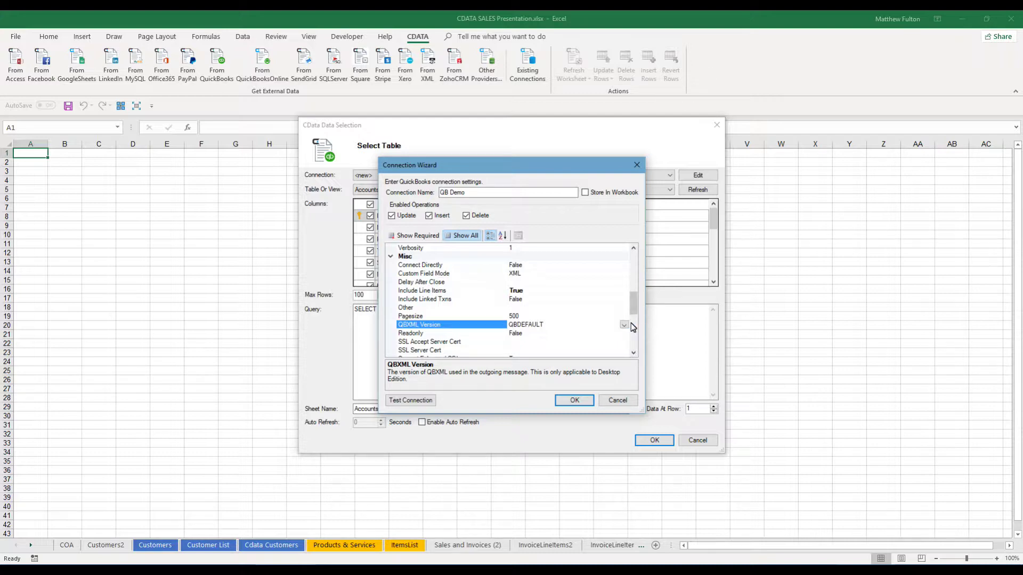
# - Review the Readonly property, then select the Schema Location setting
pyautogui.moveTo(635, 303); pyautogui.dragTo(634, 314)
pyautogui.click(529, 293)
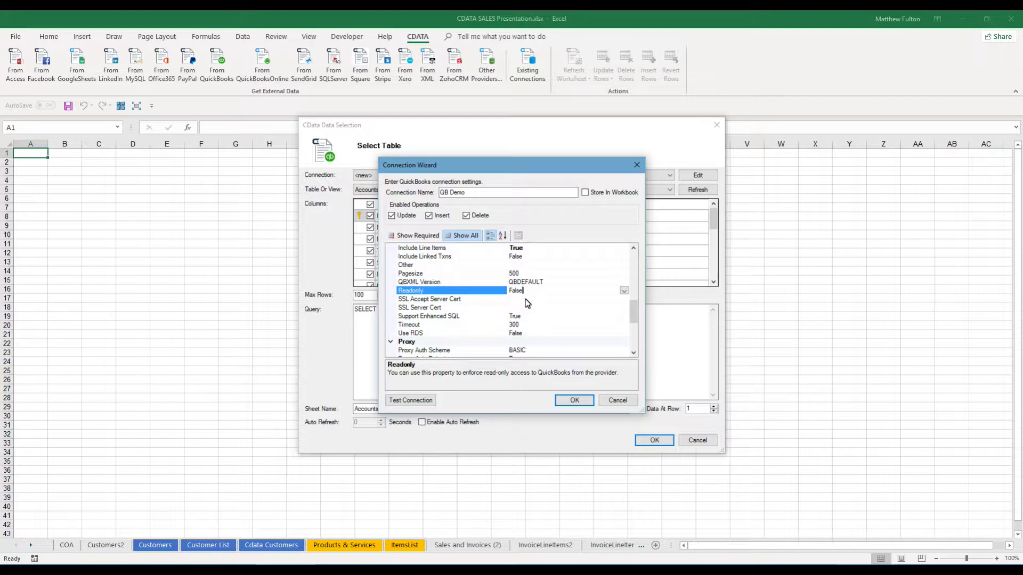
pyautogui.moveTo(634, 308); pyautogui.dragTo(623, 338)
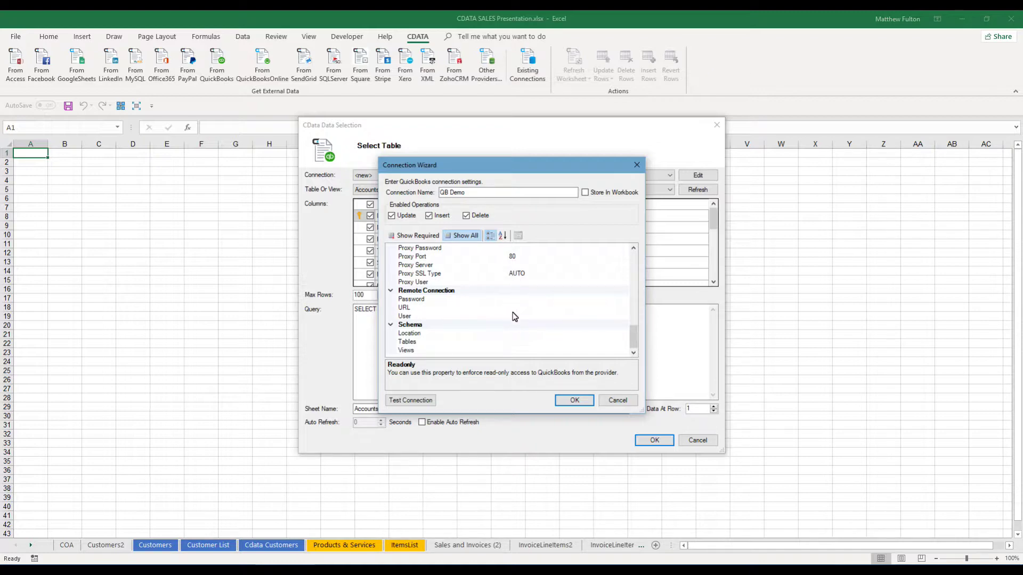
pyautogui.click(633, 340)
pyautogui.click(503, 334)
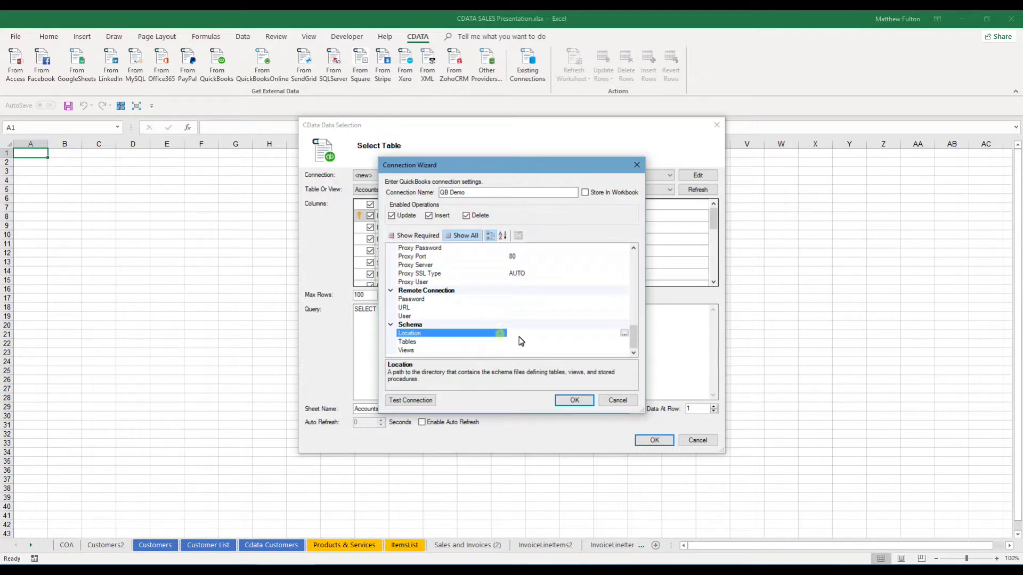
# - Set Schema Location to the CDATA folder inside Documents via Browse For Folder
pyautogui.click(624, 334)
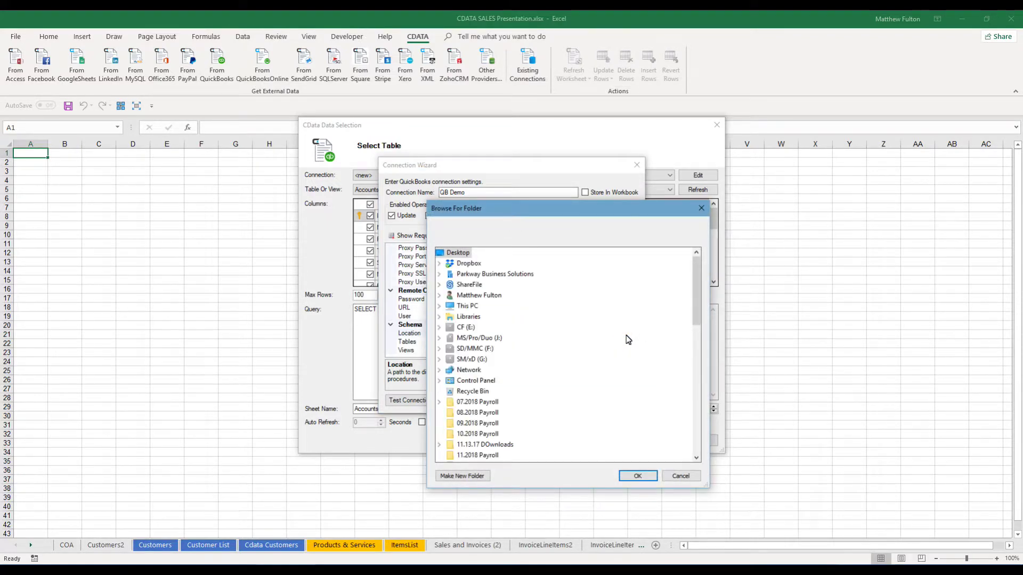
pyautogui.click(439, 295)
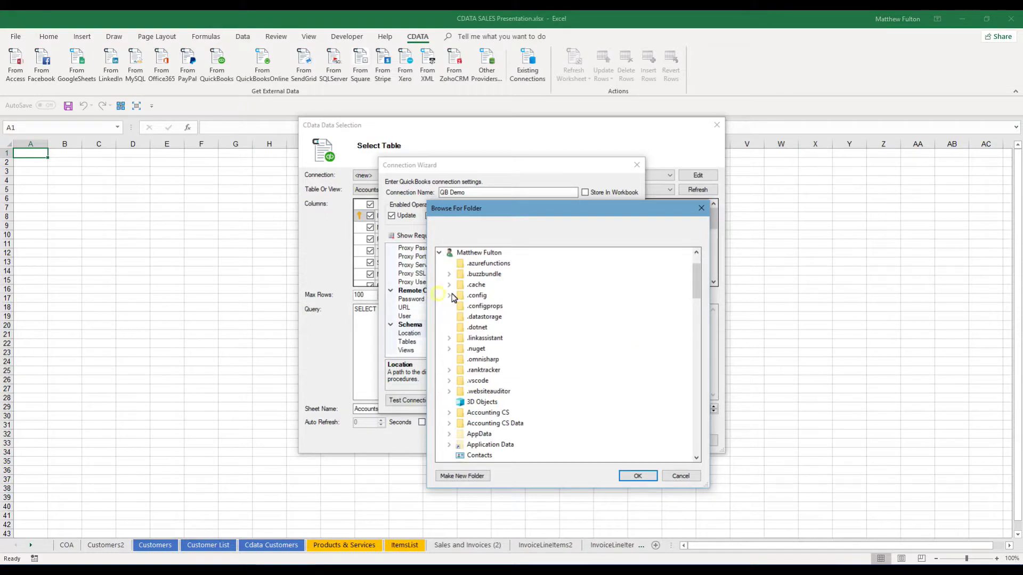
pyautogui.scroll(-4, 482, 376)
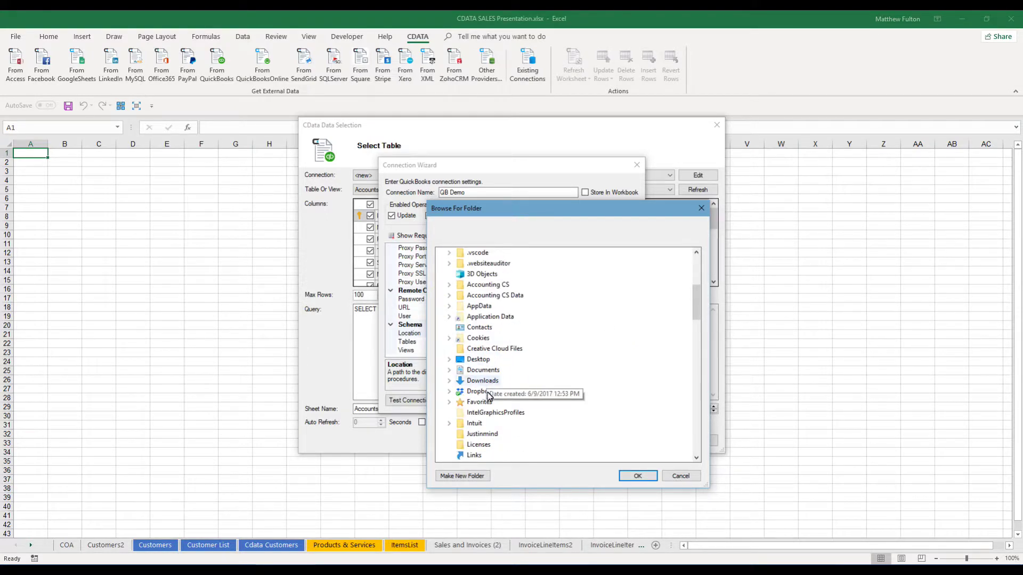
pyautogui.doubleClick(485, 371)
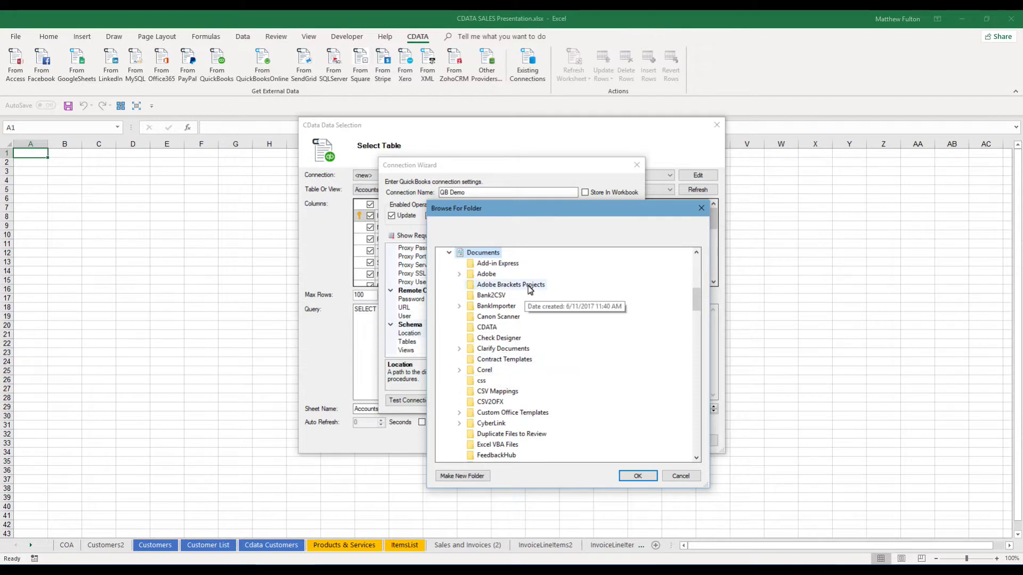
pyautogui.click(486, 327)
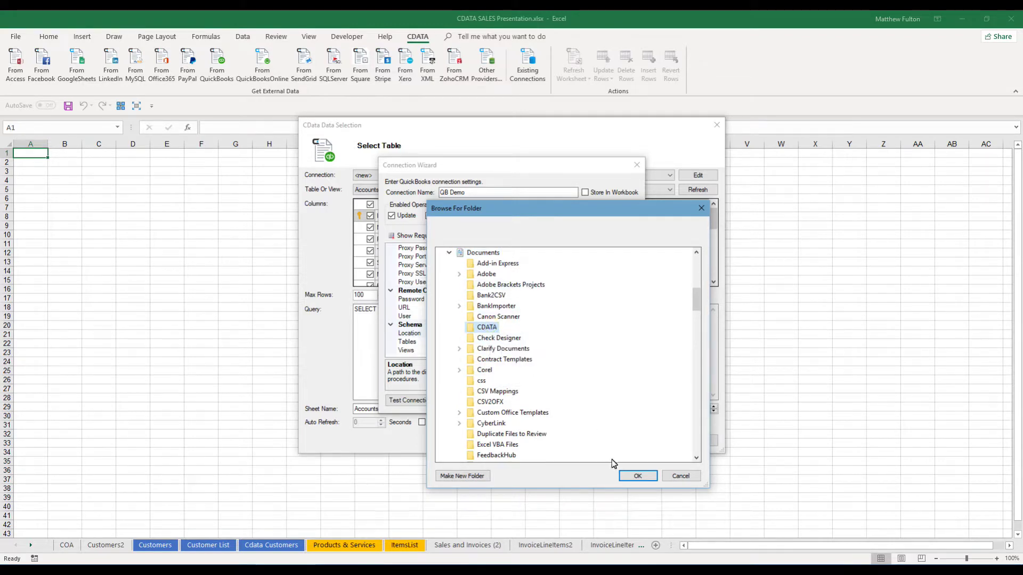
pyautogui.click(638, 476)
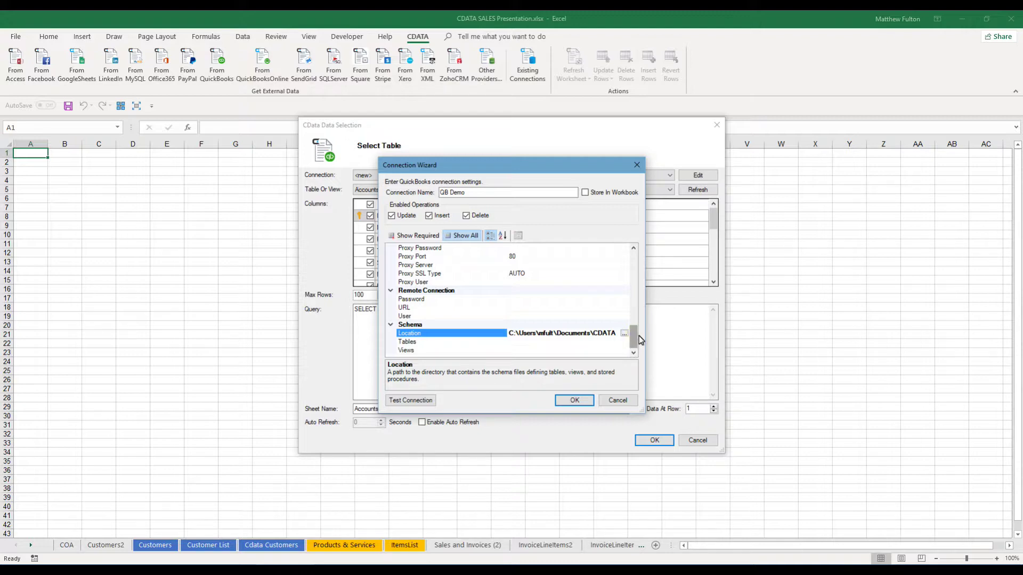
pyautogui.click(511, 344)
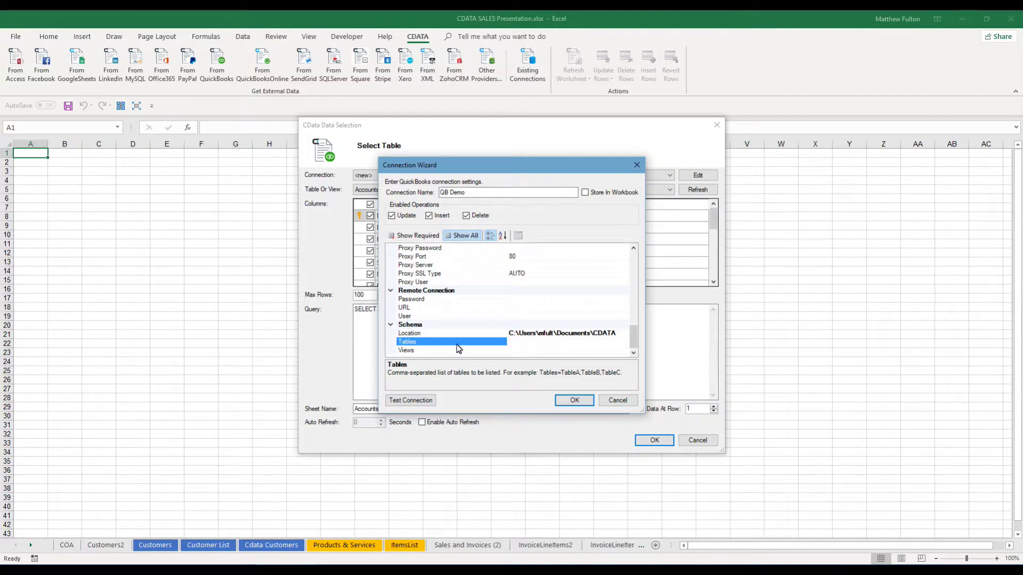
pyautogui.click(514, 350)
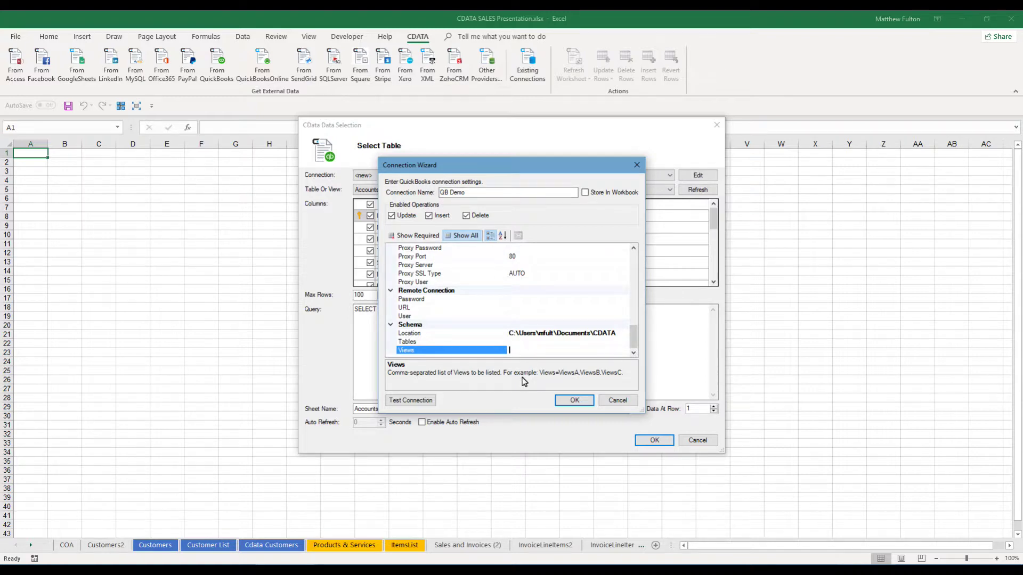
pyautogui.click(574, 401)
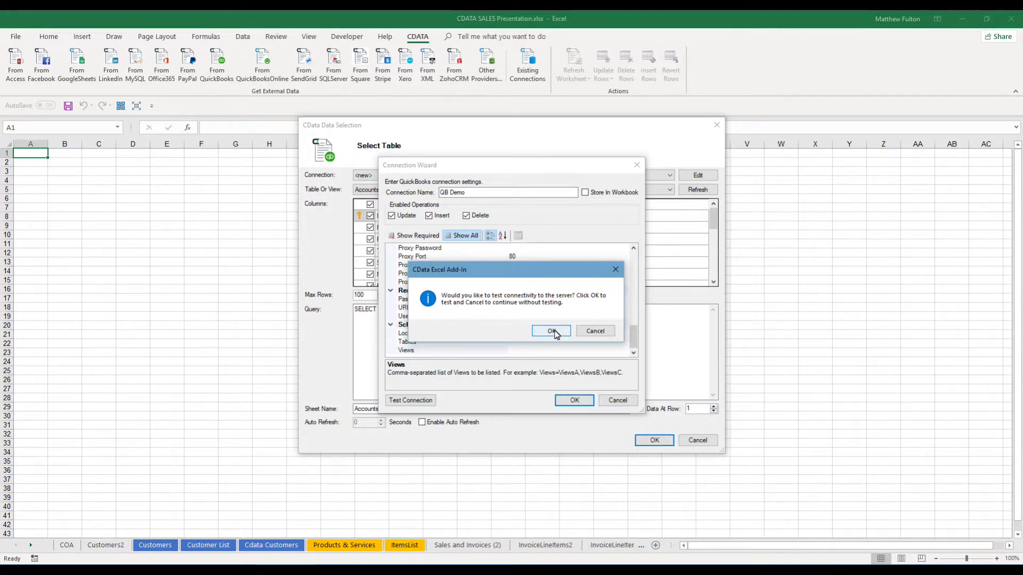
# - Confirm the QB Demo connectivity test succeeds and close the wizard
pyautogui.click(552, 331)
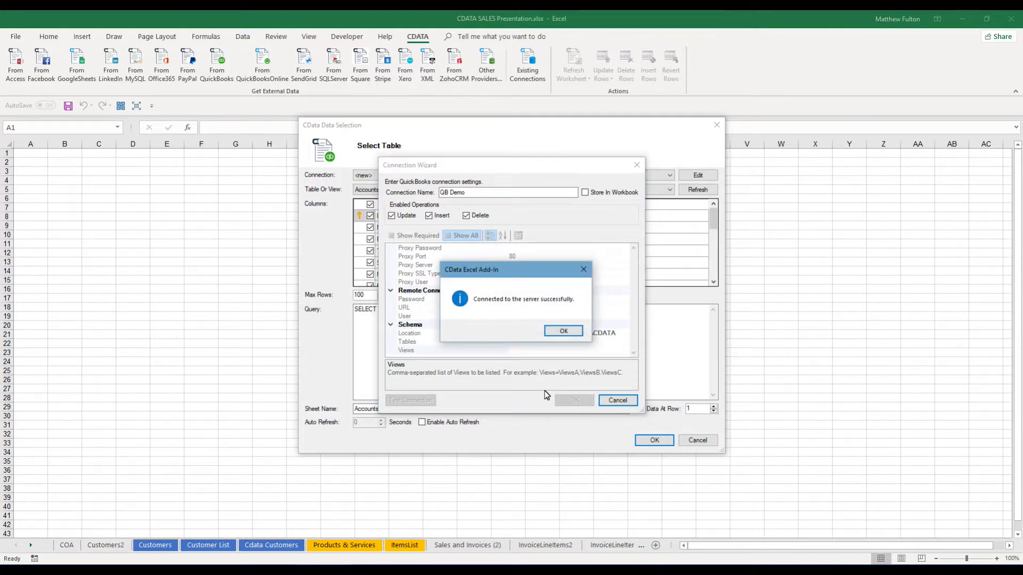
pyautogui.click(558, 332)
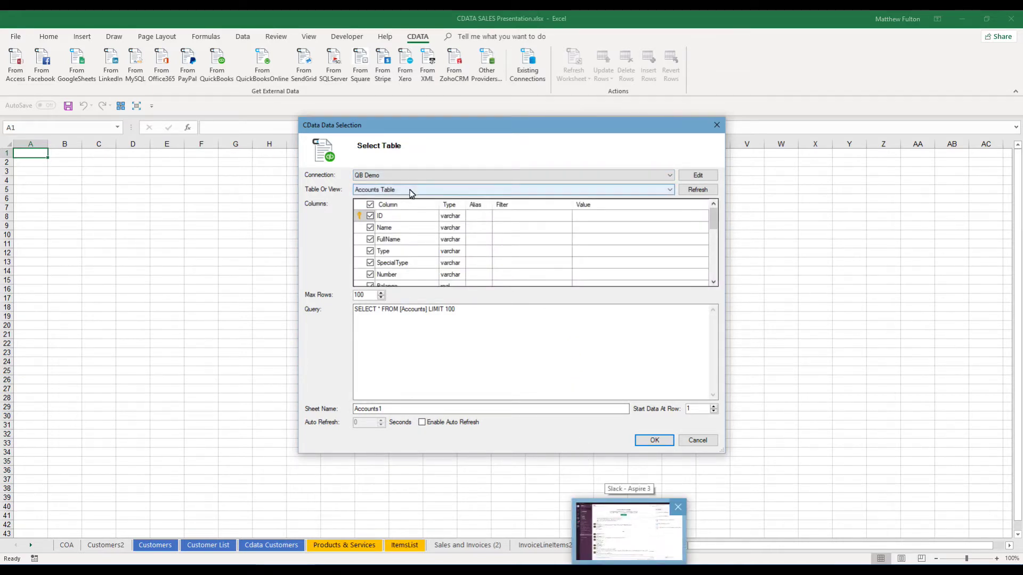
# - Pick Class Table from the Table Or View dropdown
pyautogui.click(670, 190)
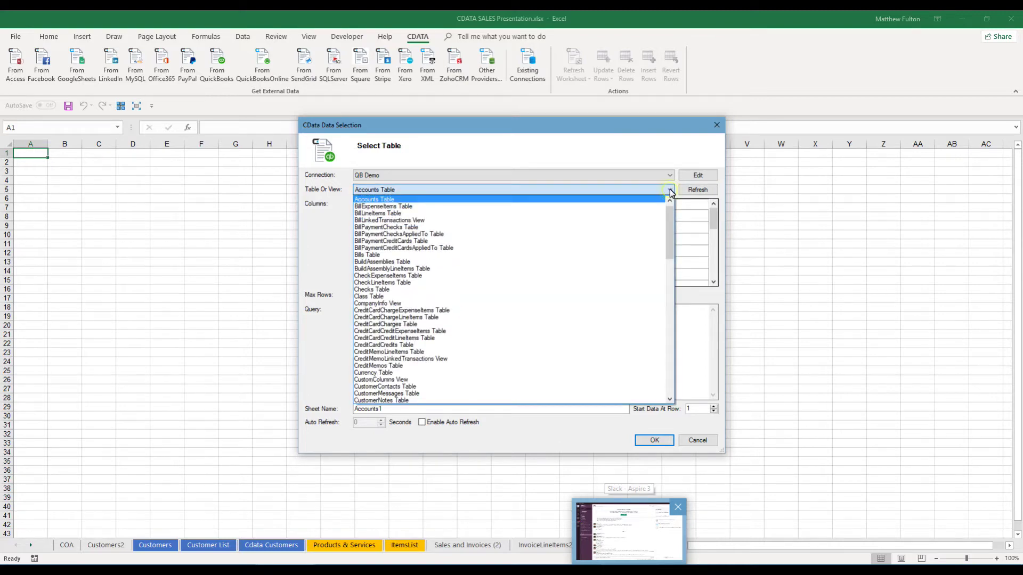
pyautogui.scroll(1, 671, 213)
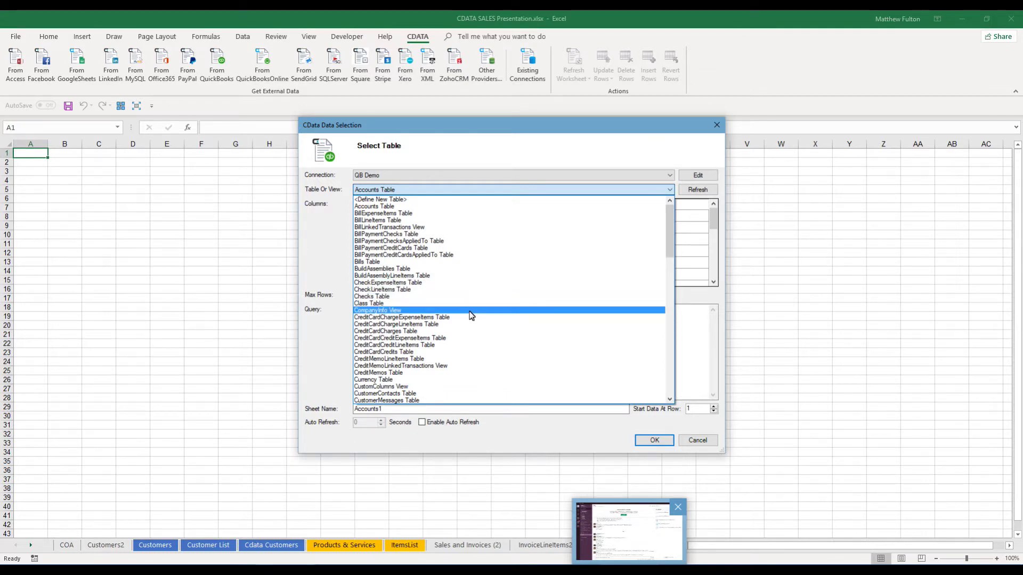
pyautogui.click(468, 304)
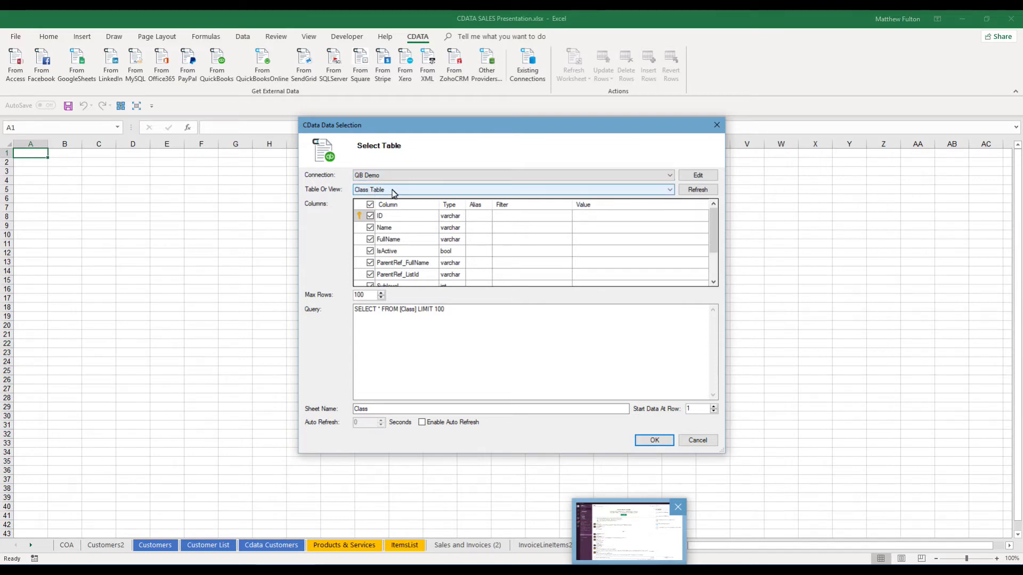
# - Set Max Rows to 1, keeping all columns selected for import
pyautogui.doubleClick(375, 297)
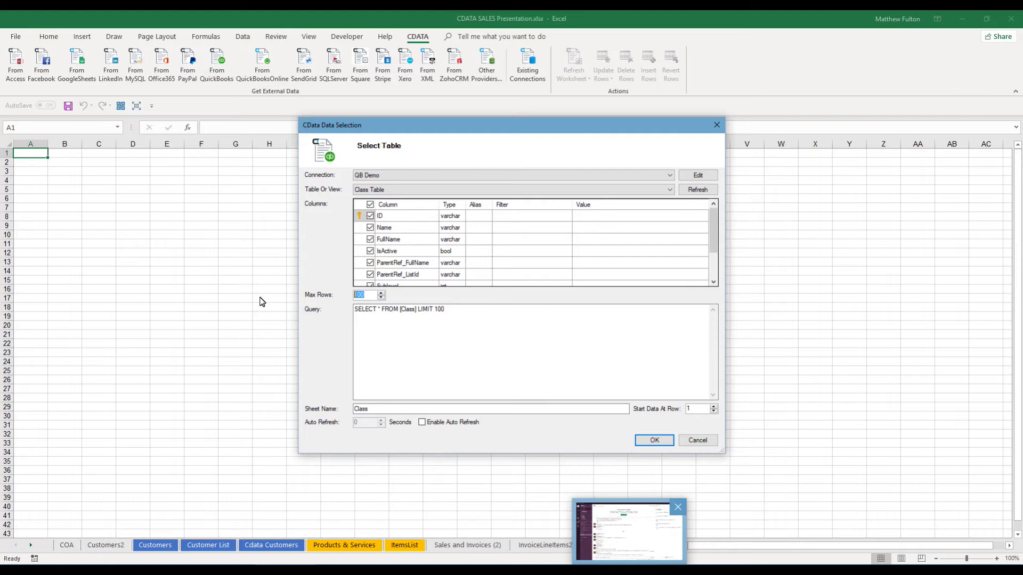
pyautogui.write('1')
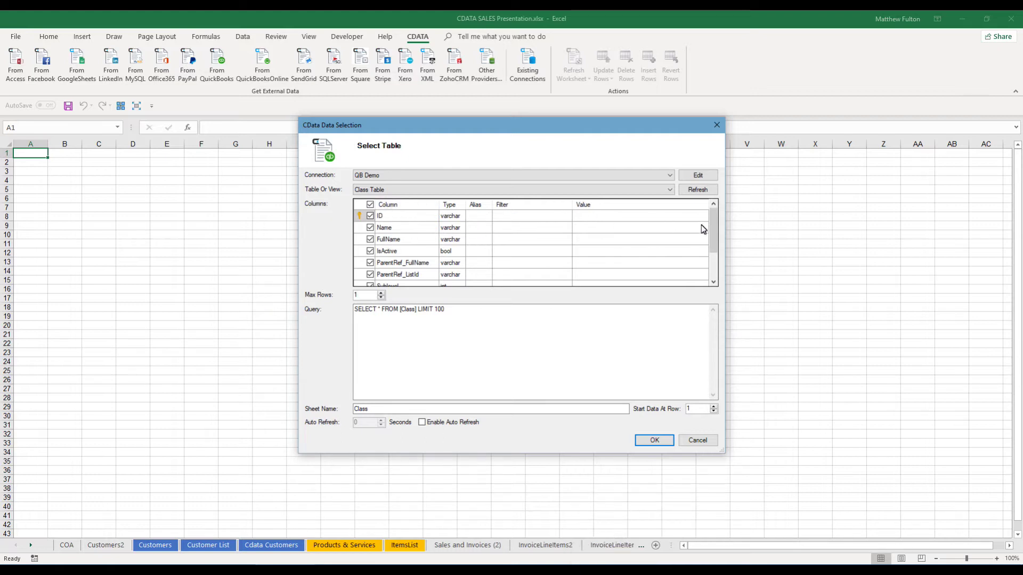
pyautogui.moveTo(713, 218)
pyautogui.mouseDown()
pyautogui.moveTo(716, 251)
pyautogui.moveTo(722, 213)
pyautogui.mouseUp()
pyautogui.click(370, 205)
pyautogui.click(371, 206)
pyautogui.moveTo(714, 228); pyautogui.dragTo(718, 255)
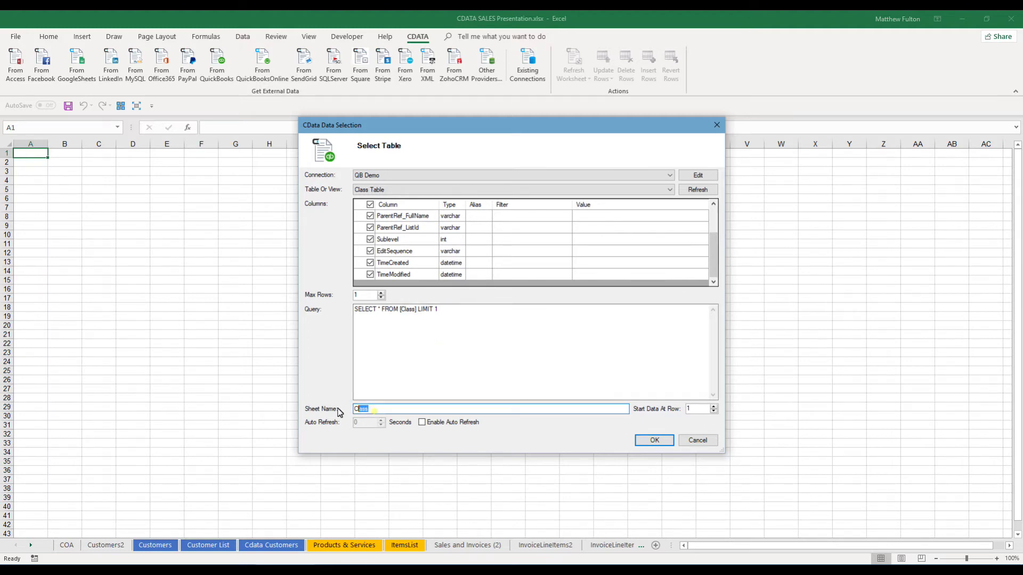
# - Name the sheet CompanyINfo, start the data at row 25, and run the import
pyautogui.moveTo(339, 413); pyautogui.dragTo(309, 426)
pyautogui.write('CompanyINfo')
pyautogui.click(688, 410)
pyautogui.write('25')
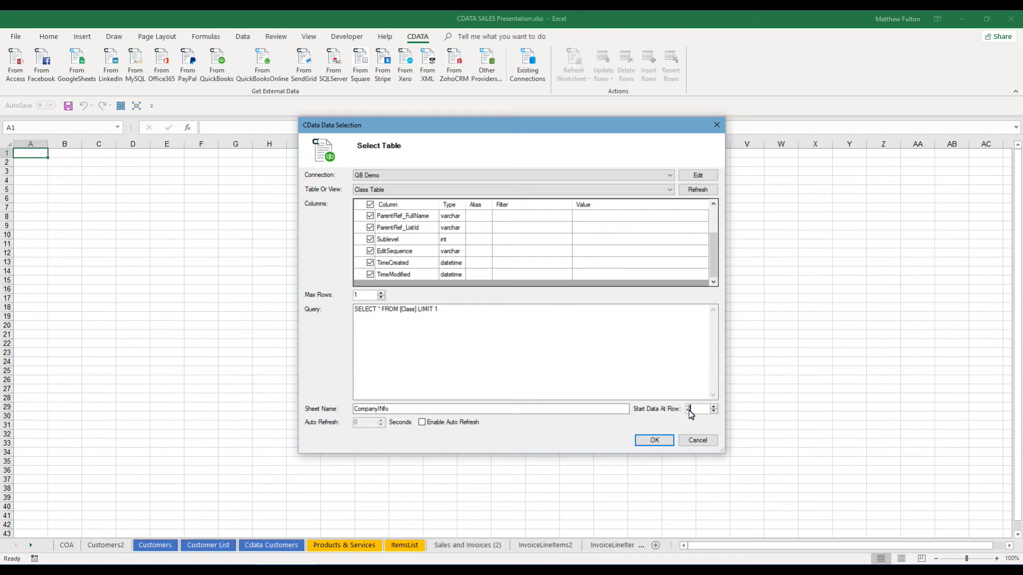
pyautogui.click(655, 440)
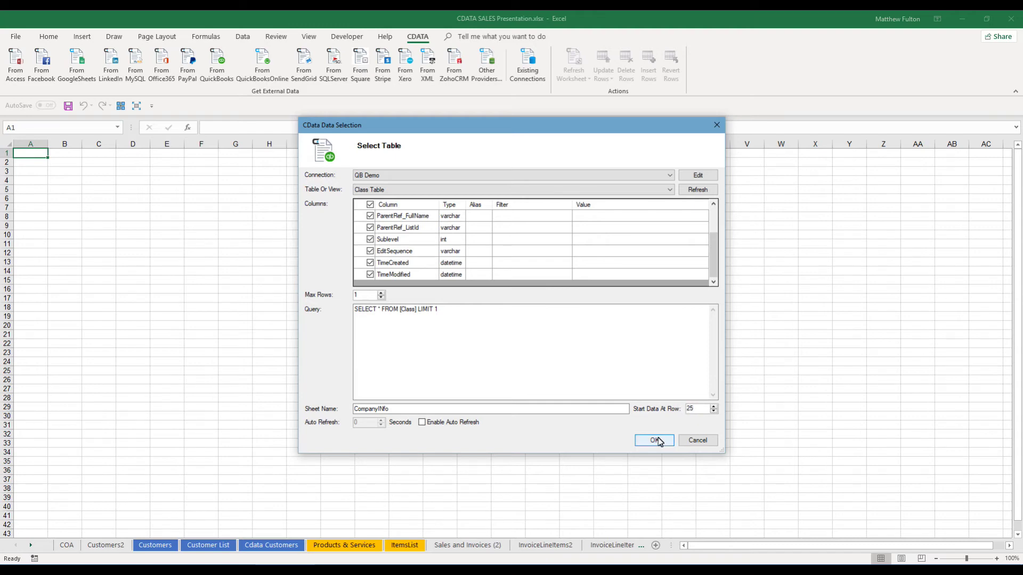